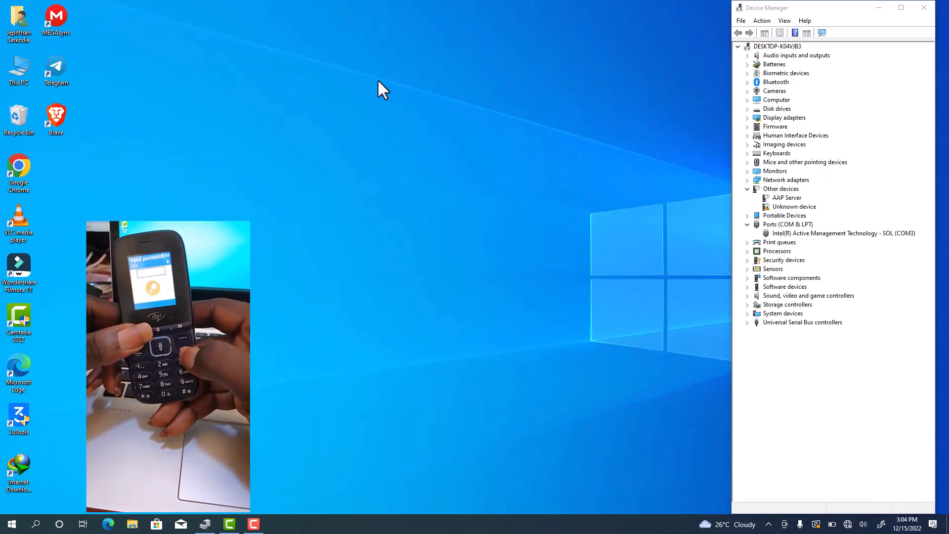
Step: Open the Itel Pad folder inside the Firmware folder on the D: drive
double_click(17, 77)
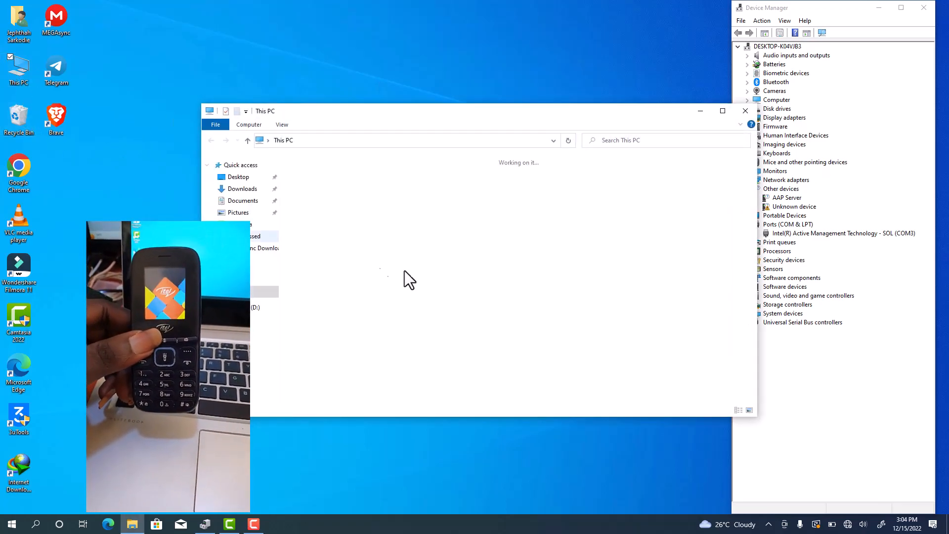
double_click(482, 283)
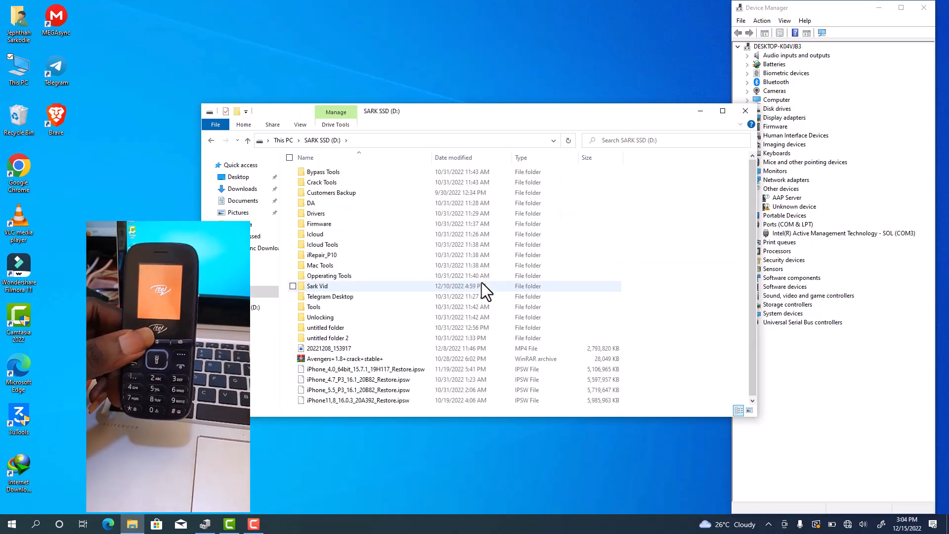
double_click(324, 224)
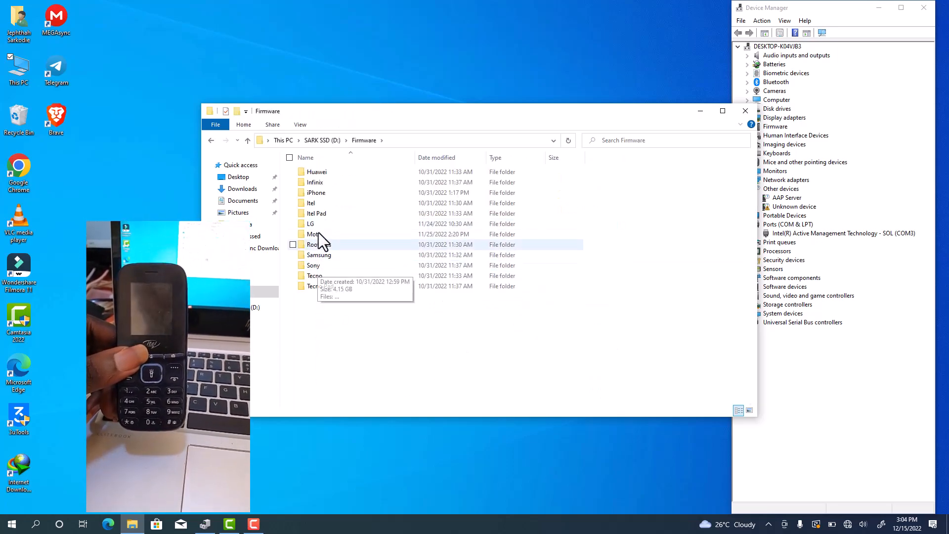
left_click(318, 216)
double_click(318, 216)
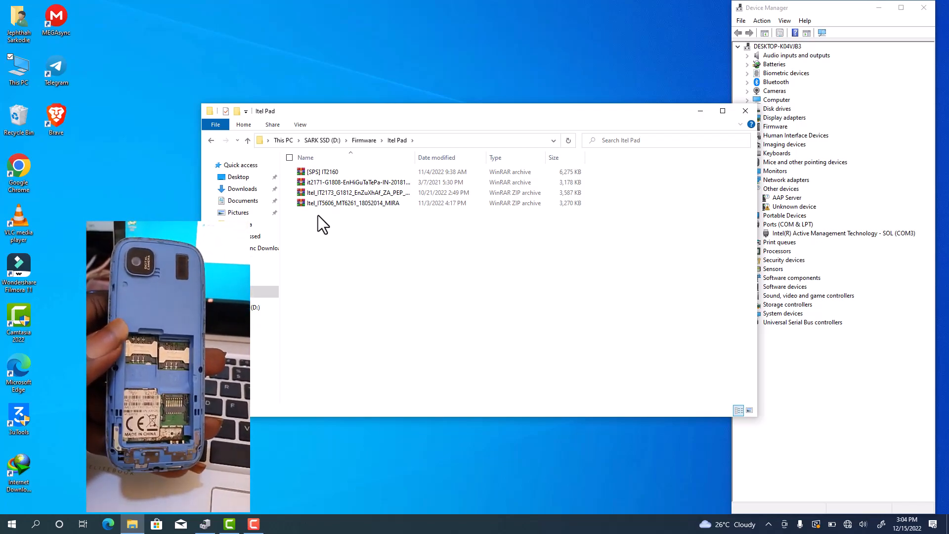
Step: Copy the Itel_IT2173_G1812_EnZuXhAf_ZA_PEP_210120_FSPD archive to the desktop and close the file browser
left_click(322, 193)
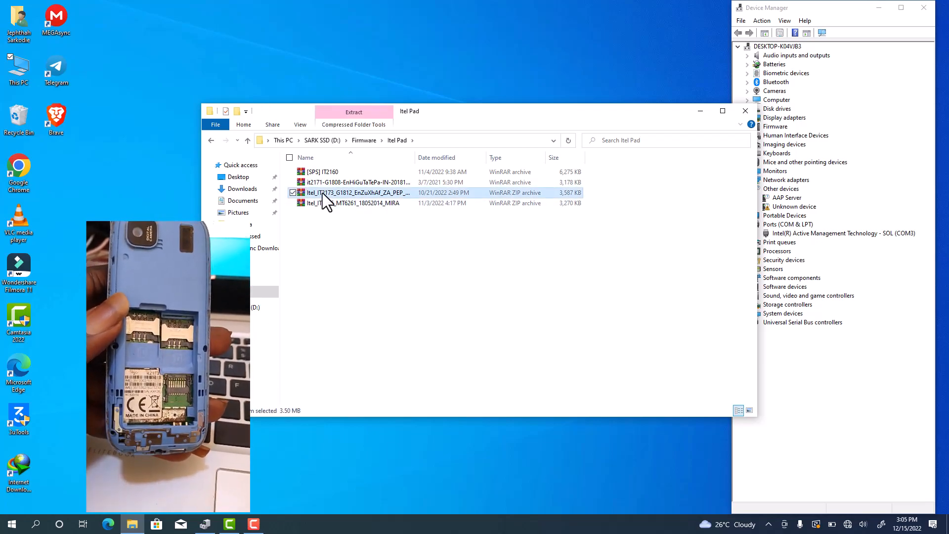
left_click(337, 184)
left_click_drag(337, 188, 394, 56)
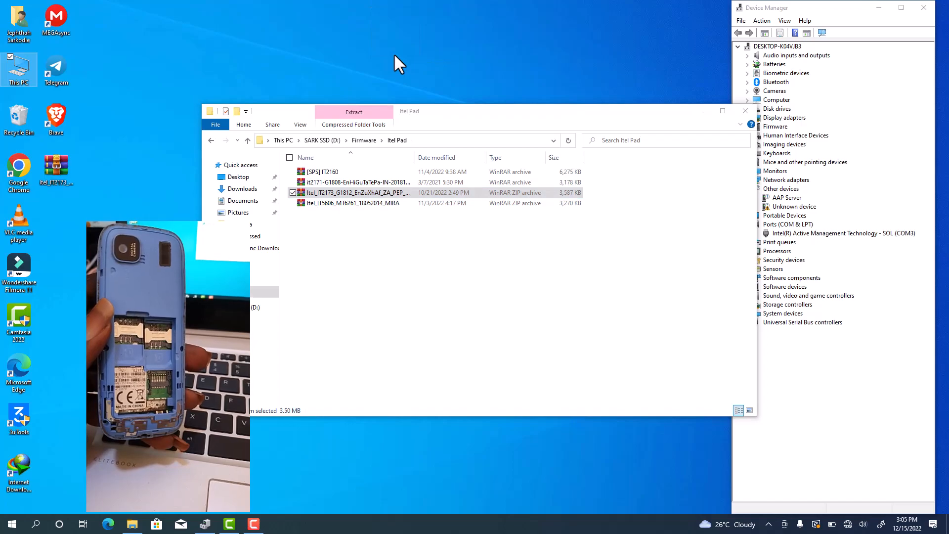
left_click(746, 110)
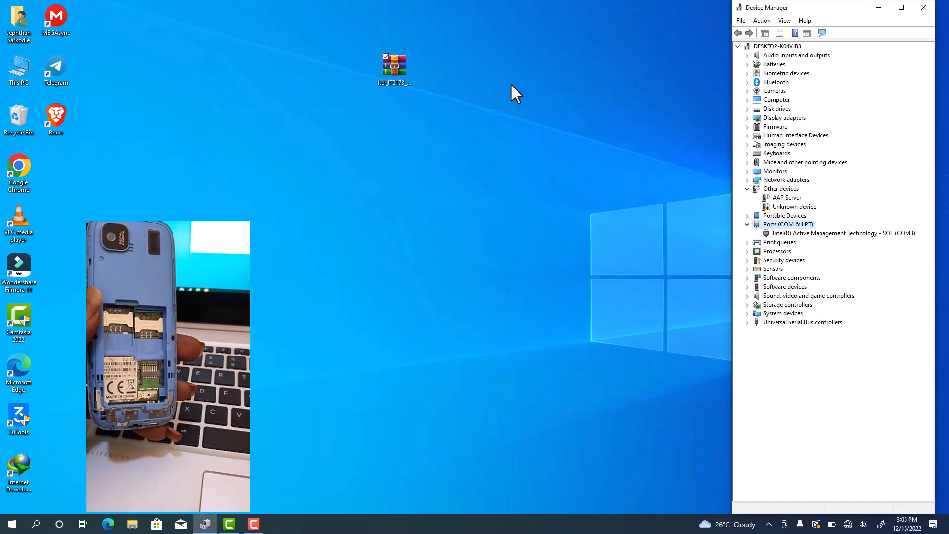
Step: Extract the Itel_IT2173 firmware archive into its own folder on the desktop and open that folder
left_click(413, 65)
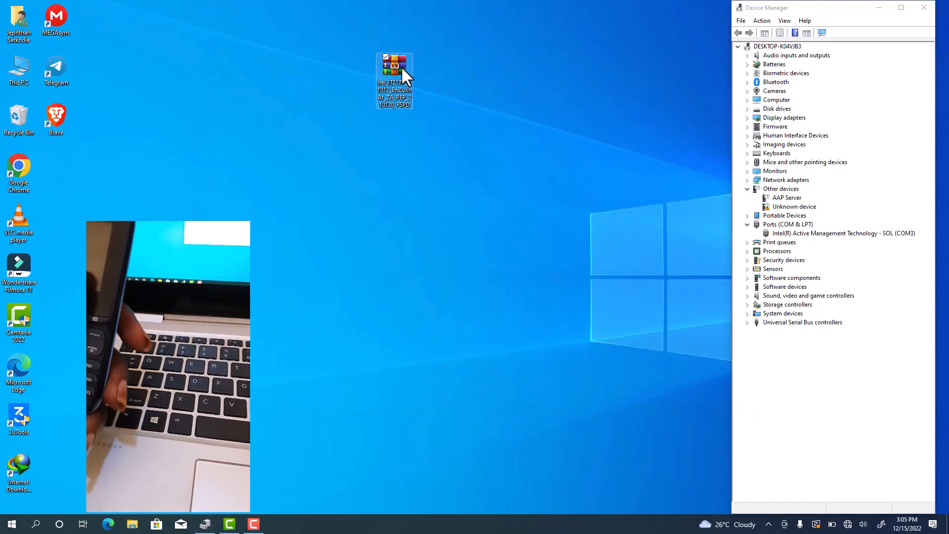
double_click(402, 67)
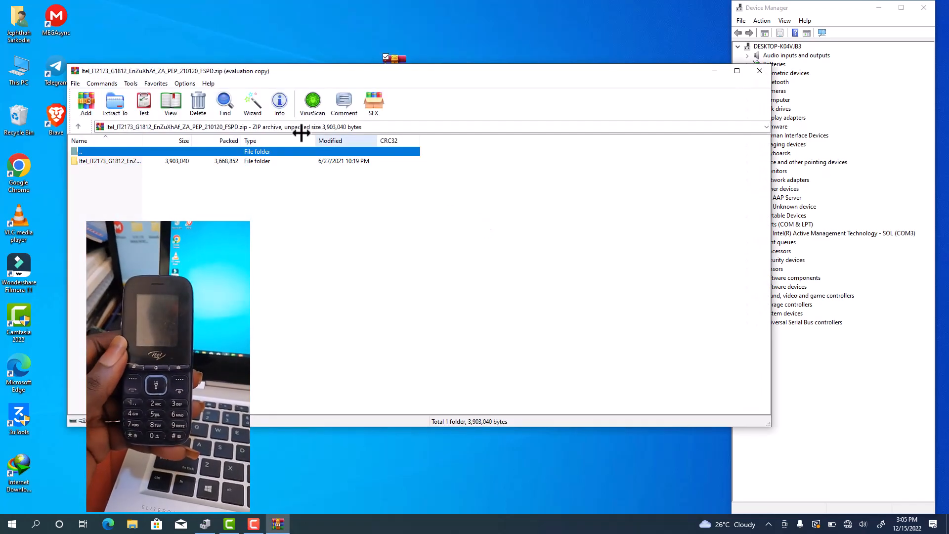
key("Escape")
left_click(132, 524)
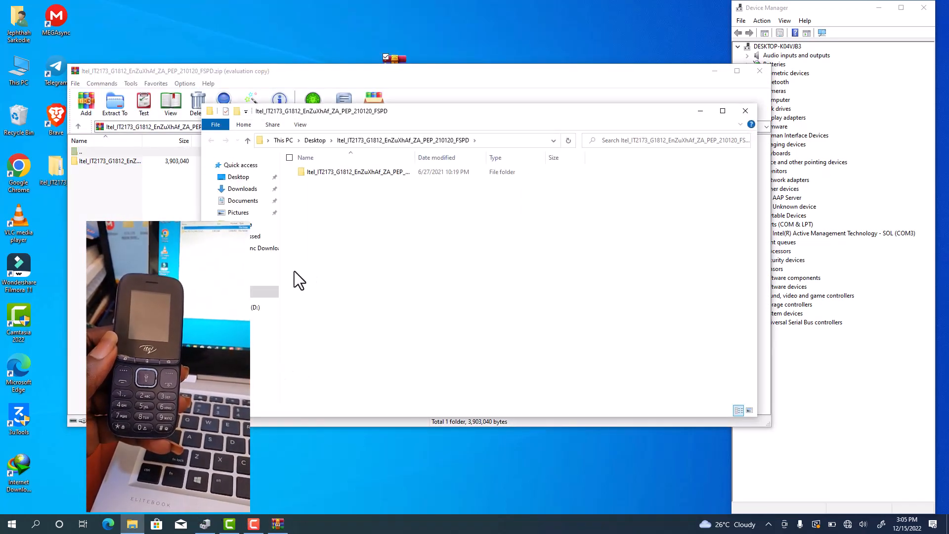
Step: Browse to the Tools folder on the D: drive
right_click(259, 307)
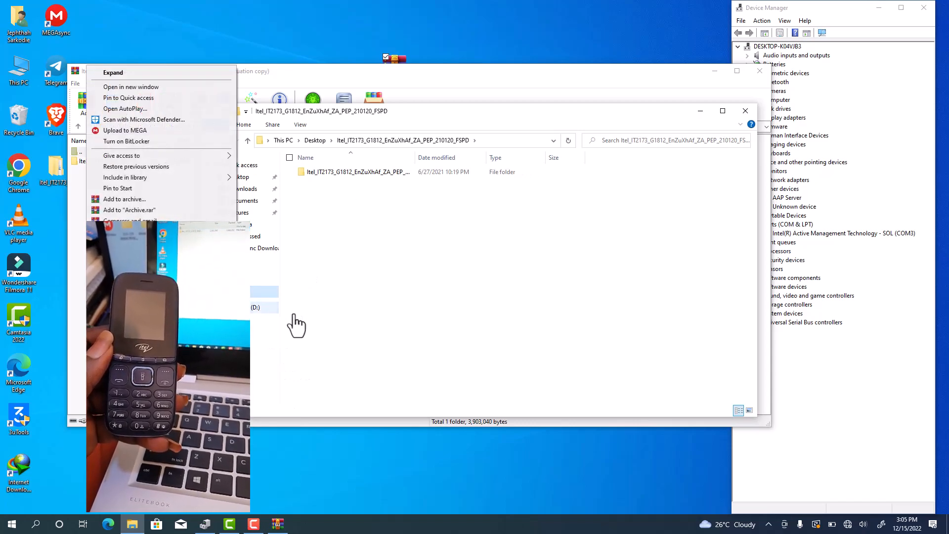
left_click(155, 99)
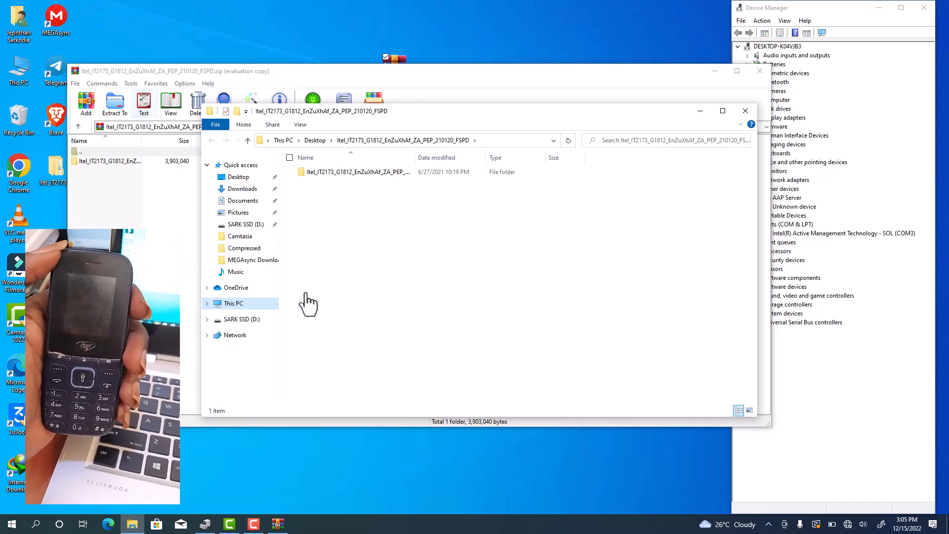
left_click(242, 321)
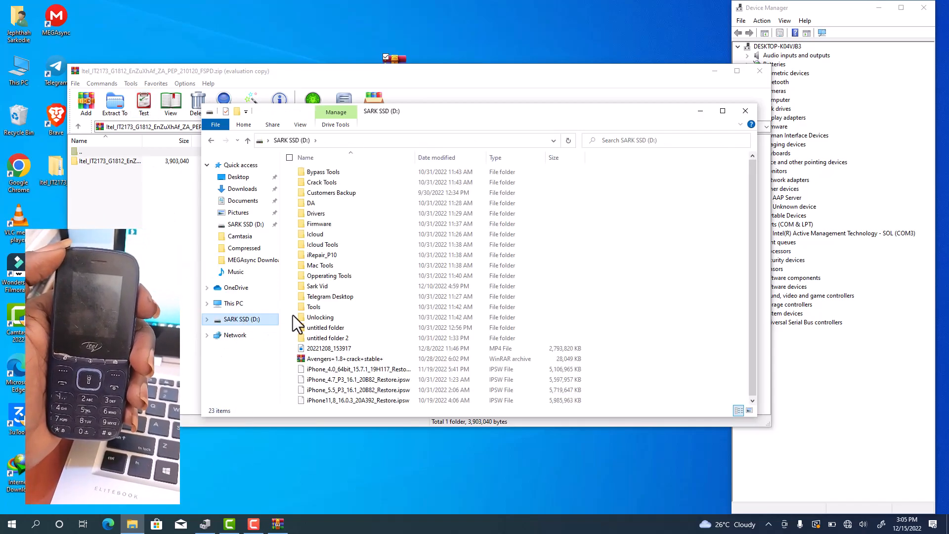
left_click(318, 308)
double_click(317, 307)
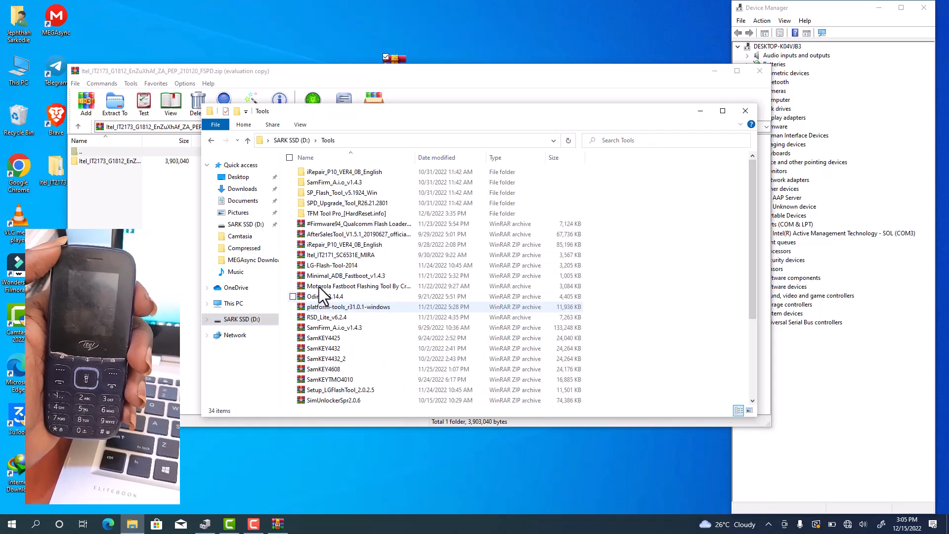
Step: Copy the SPD_Research_Tool_R17.0.0001 archive from Tools to the desktop and close the file browser and archive windows
left_click(327, 227)
key("s")
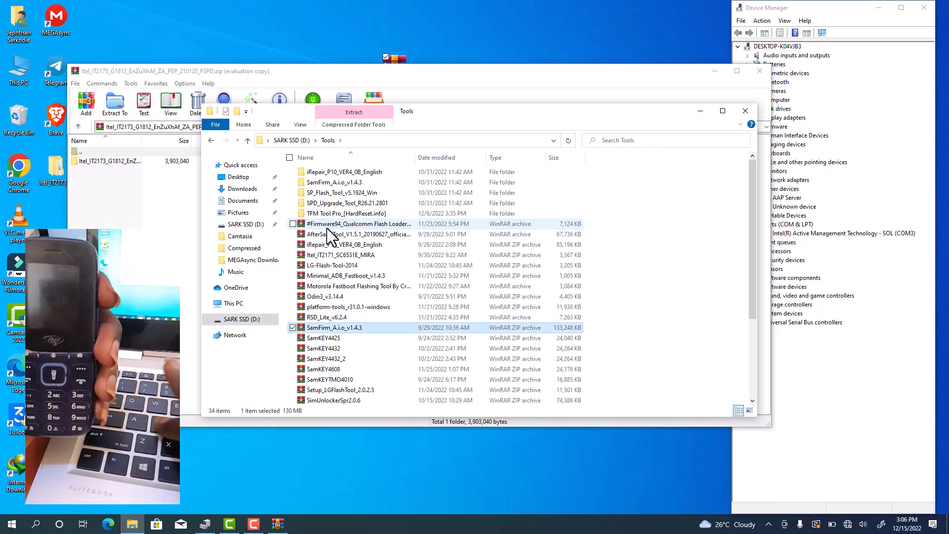
scroll(342, 325, "down", 4)
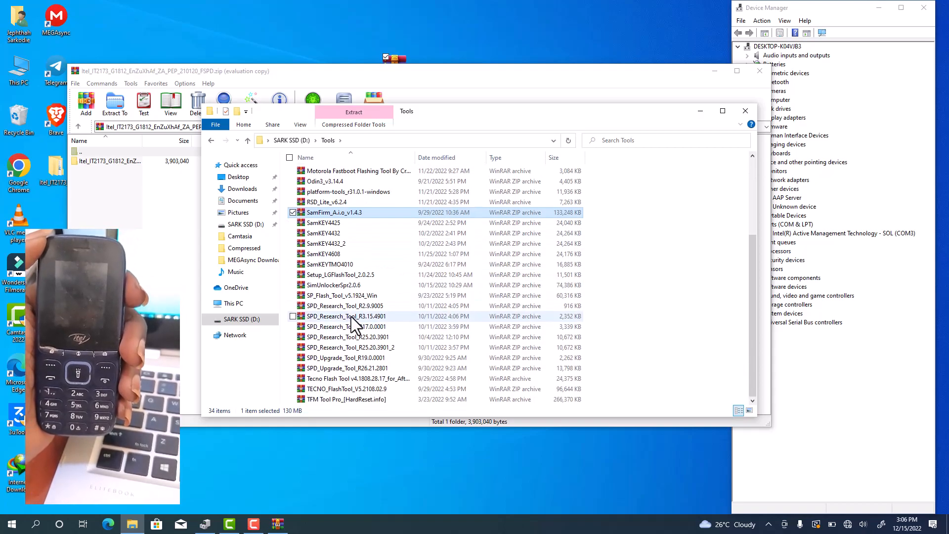
left_click_drag(366, 326, 488, 37)
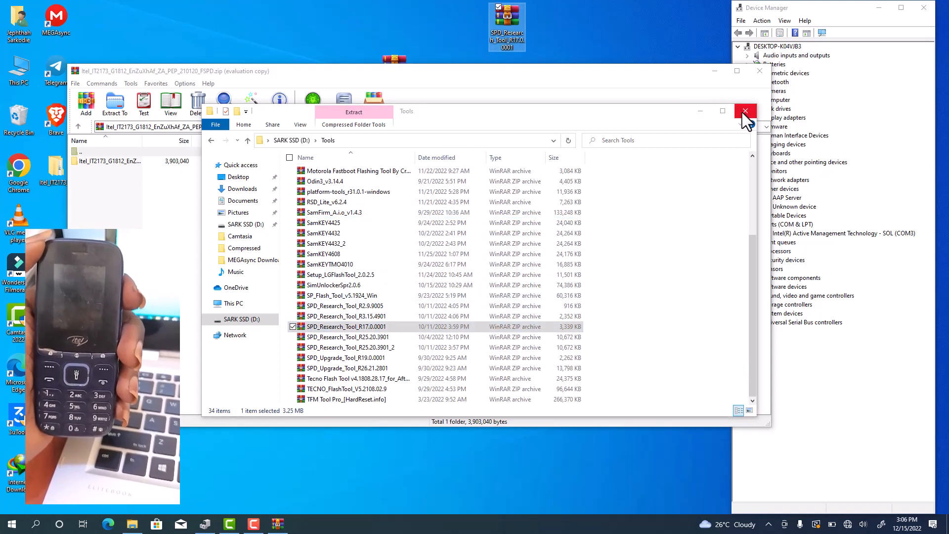
left_click(745, 111)
left_click(760, 71)
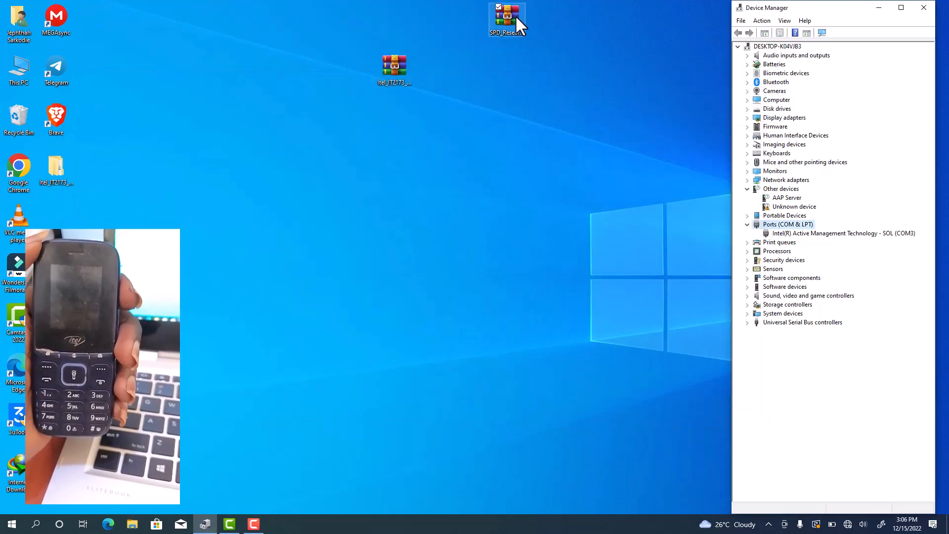
Step: Extract the SPD_Research_Tool_R17.0.0001 archive on the desktop and move both extracted folders to an empty area of the desktop
right_click(514, 16)
left_click(451, 73)
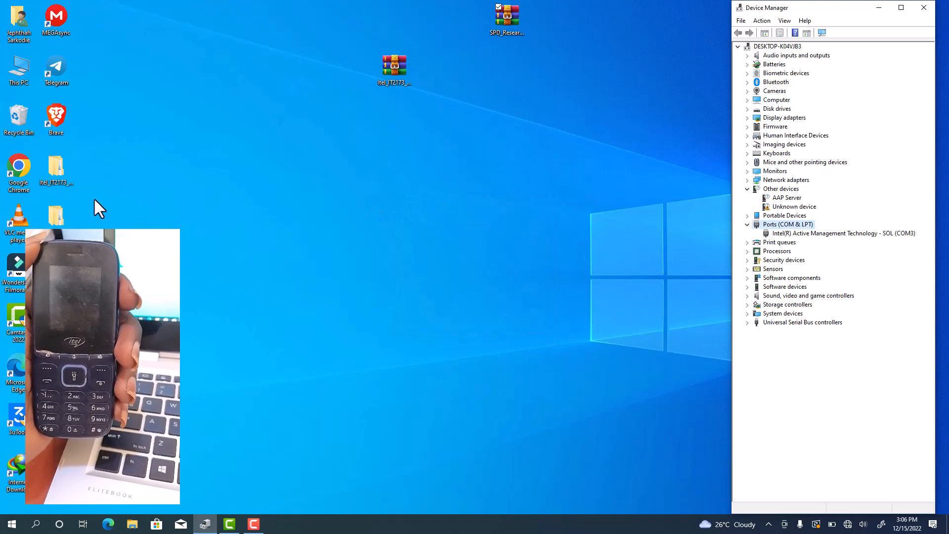
left_click(46, 157)
left_click_drag(53, 165, 452, 165)
Step: Run the ResearchDownload application from the extracted SPD_Research_Tool_R17.0.0001 folder as administrator
left_click(477, 218)
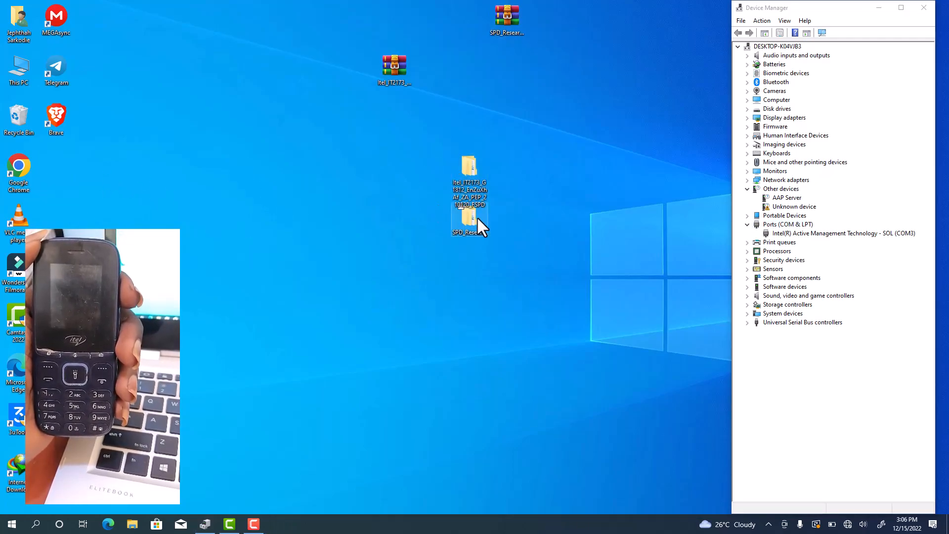
double_click(476, 217)
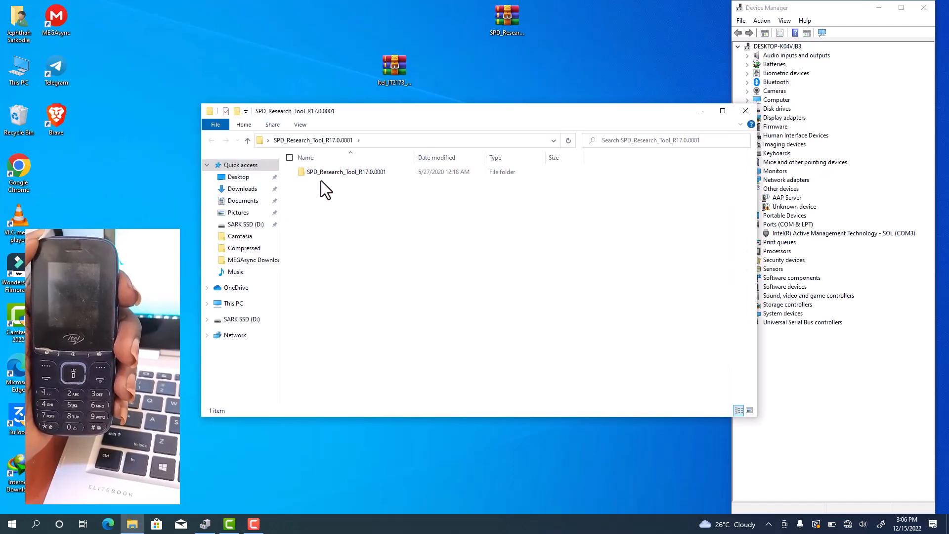
double_click(329, 172)
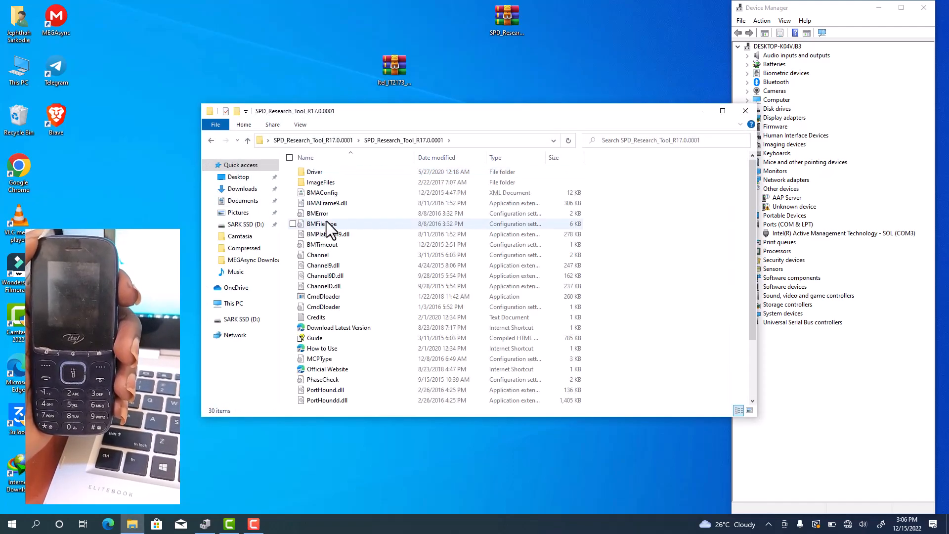
scroll(327, 222, "down", 3)
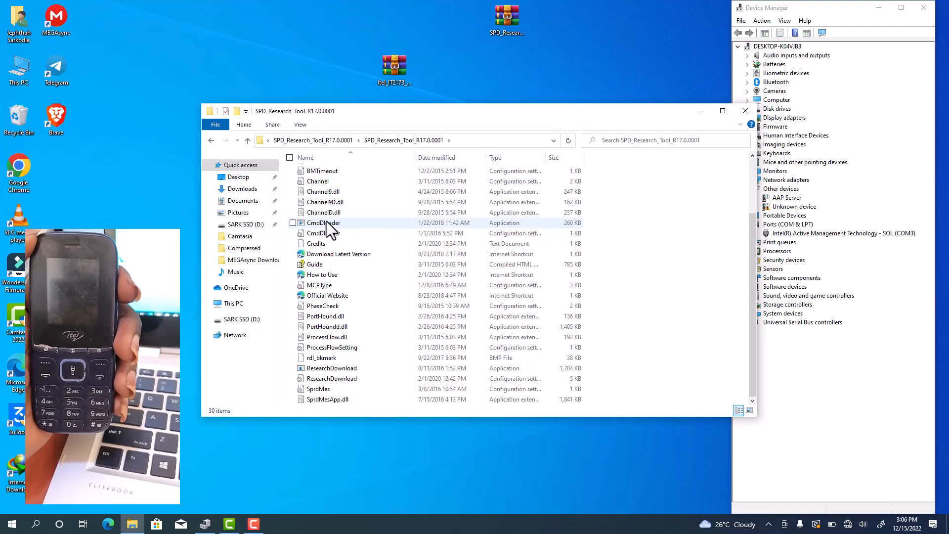
left_click(329, 369)
right_click(329, 369)
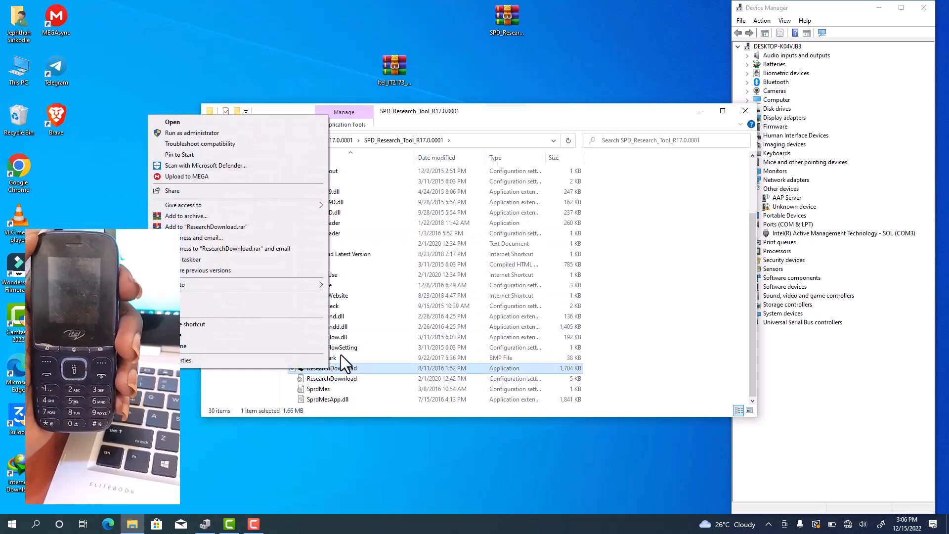
left_click(218, 129)
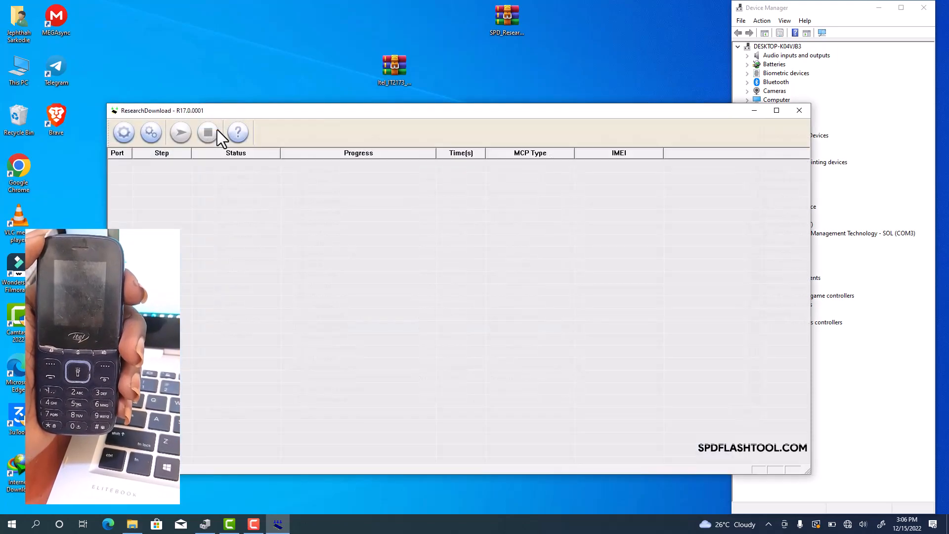
Step: Load the it2173-G1812-EnZuXhAf-ZA-PEP-20210120 packet file from the Firmware folder of the extracted Itel_IT2173 package on the desktop
left_click(122, 134)
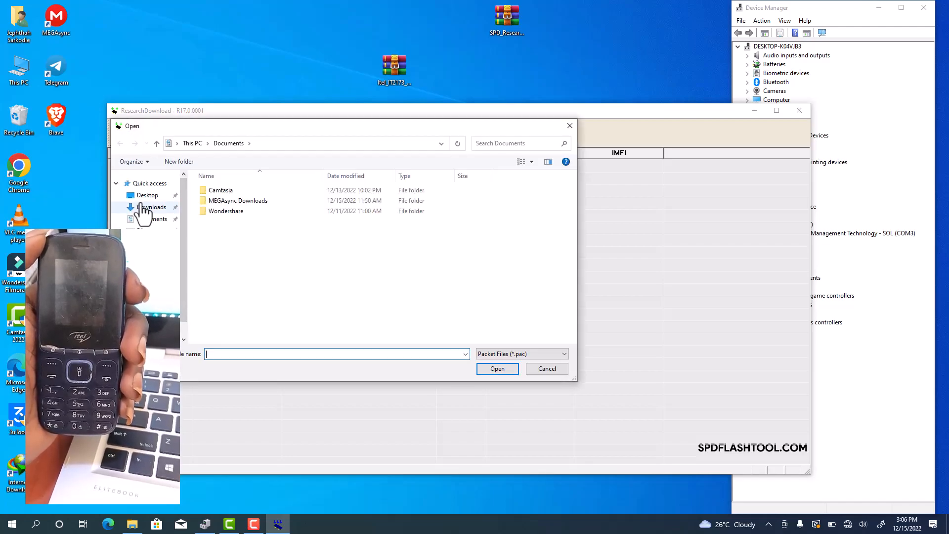
left_click(144, 208)
left_click(144, 196)
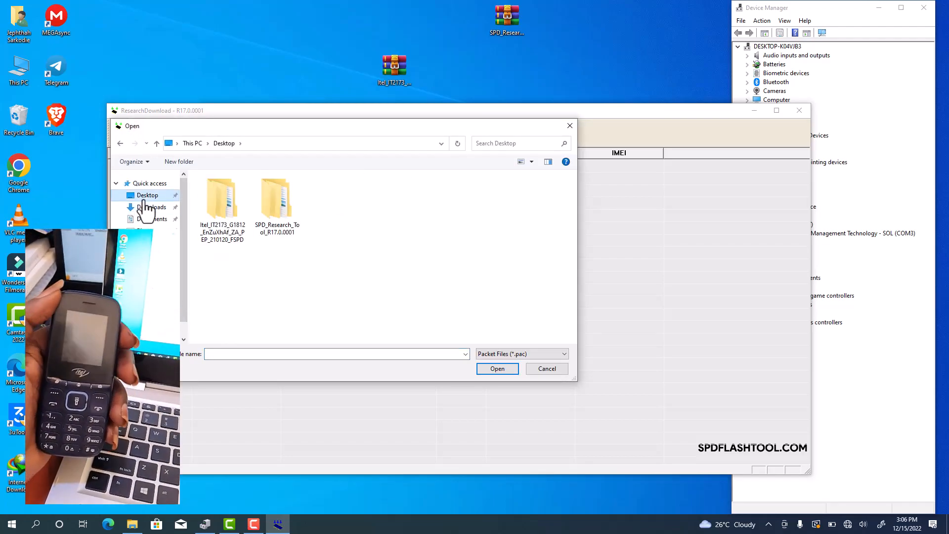
double_click(212, 218)
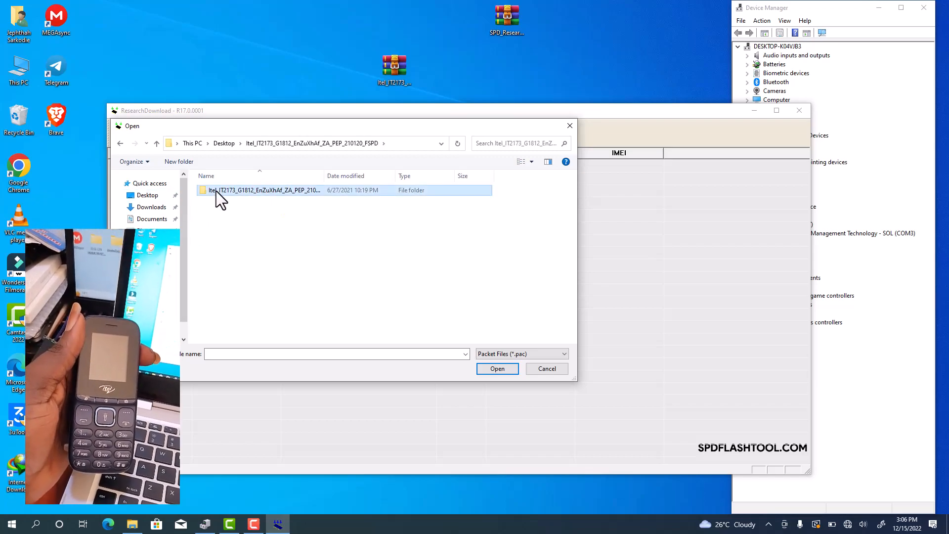
double_click(220, 202)
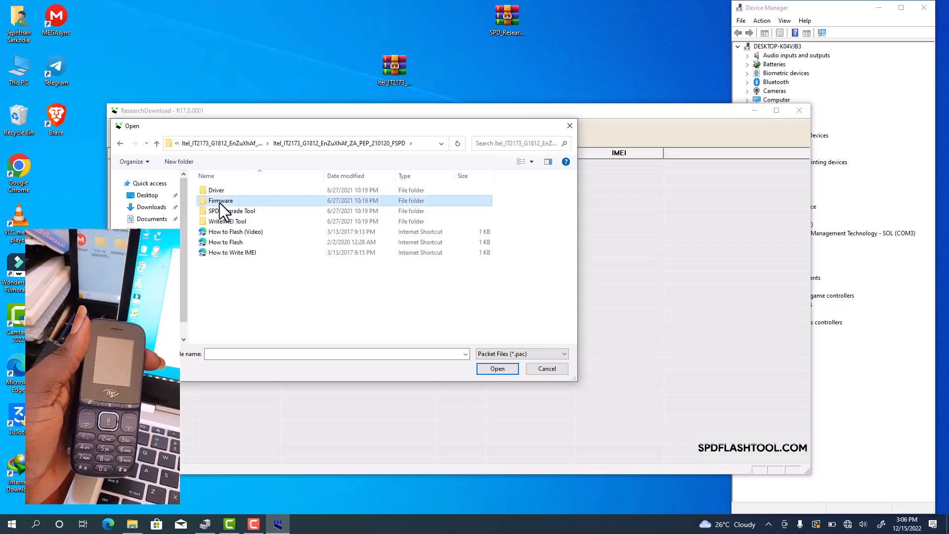
double_click(220, 200)
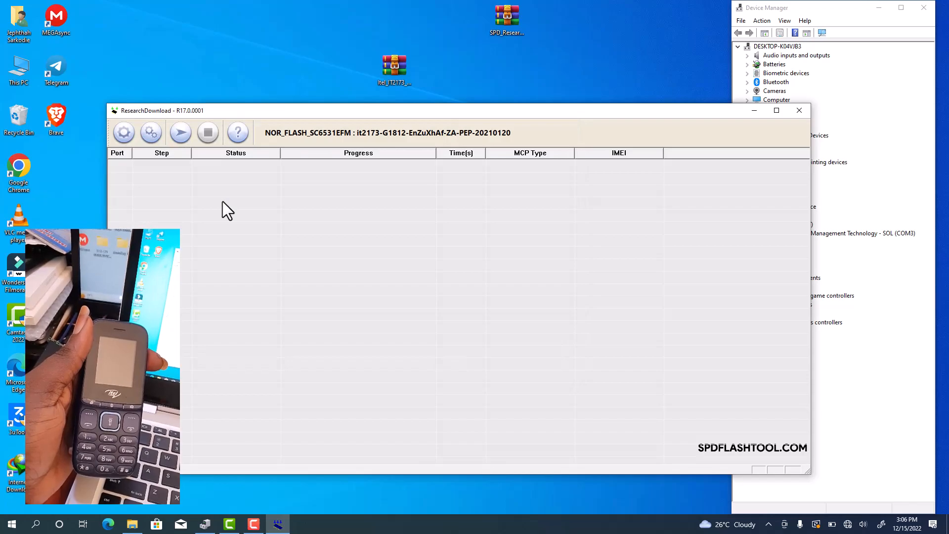